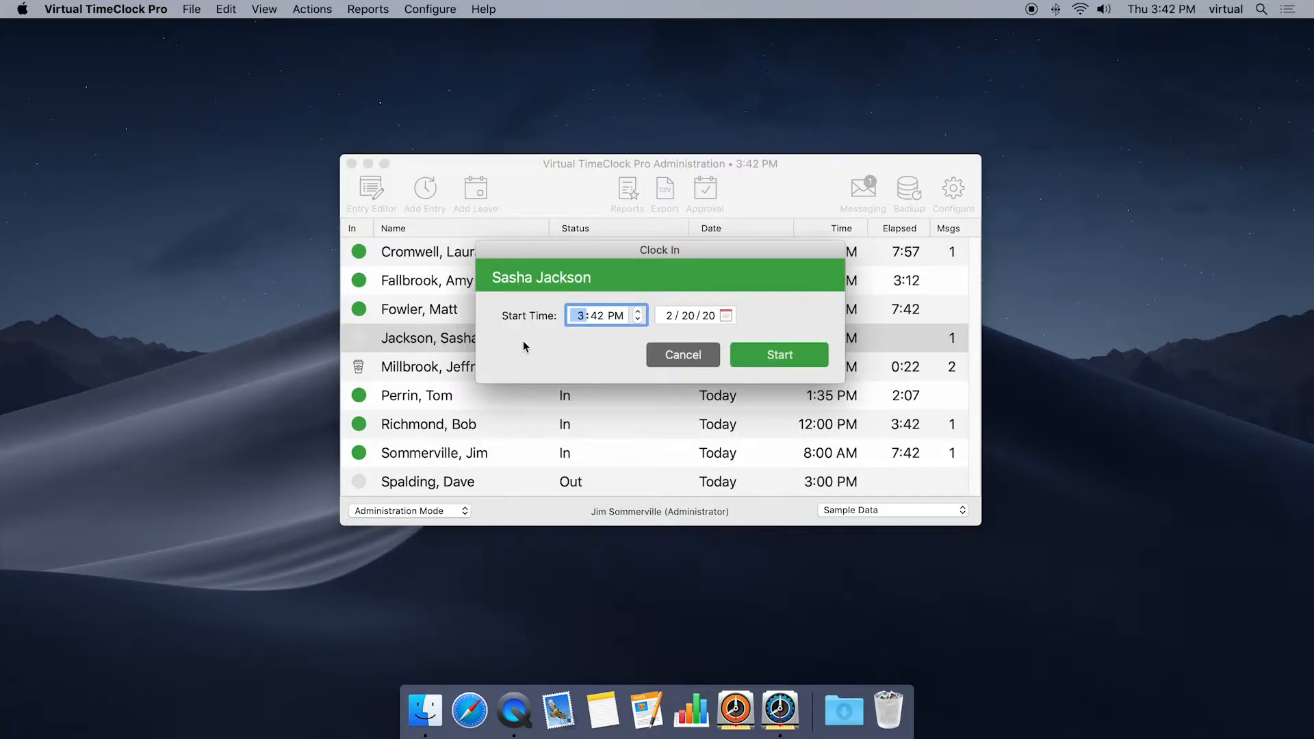
- Set the clock-in start time to 8:00 AM and clock in the selected employee
type("800a")
left_click(778, 360)
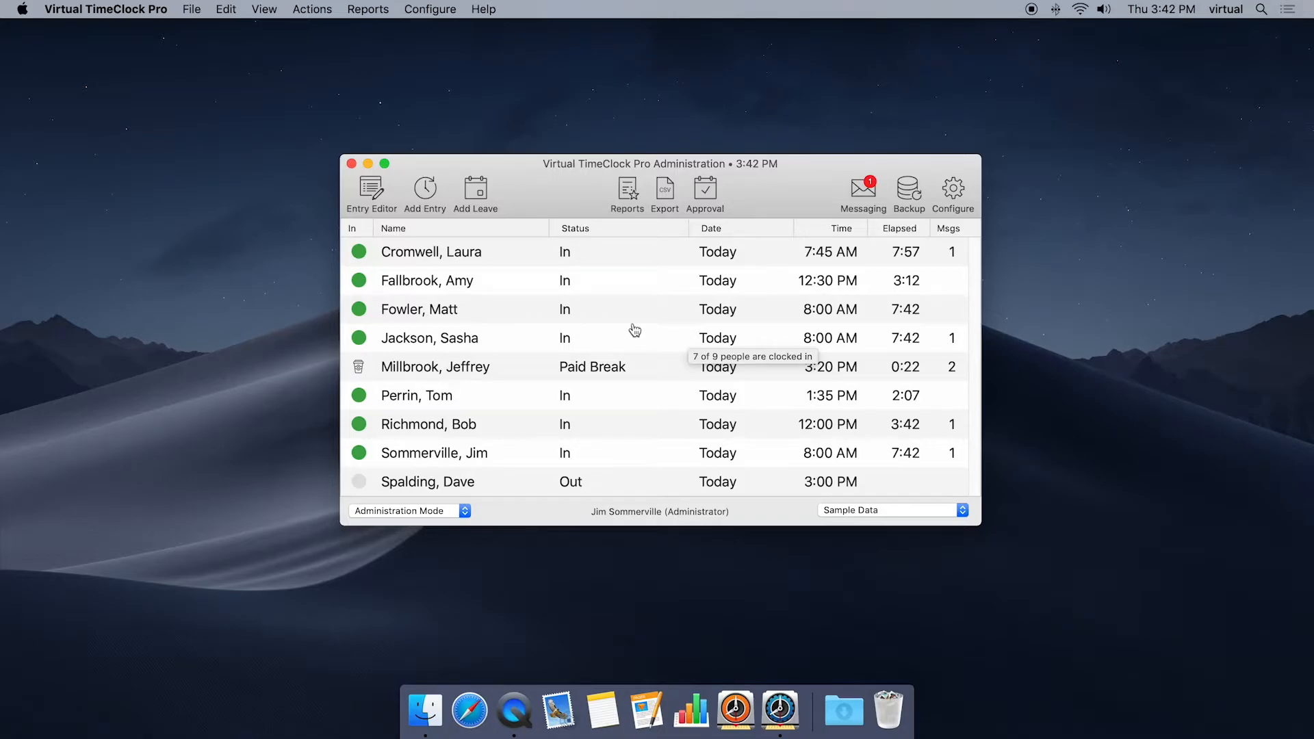
- Check the clock-out dialog for the employee clocked in at 12:30 PM and close it without clocking them out
right_click(514, 282)
left_click(556, 311)
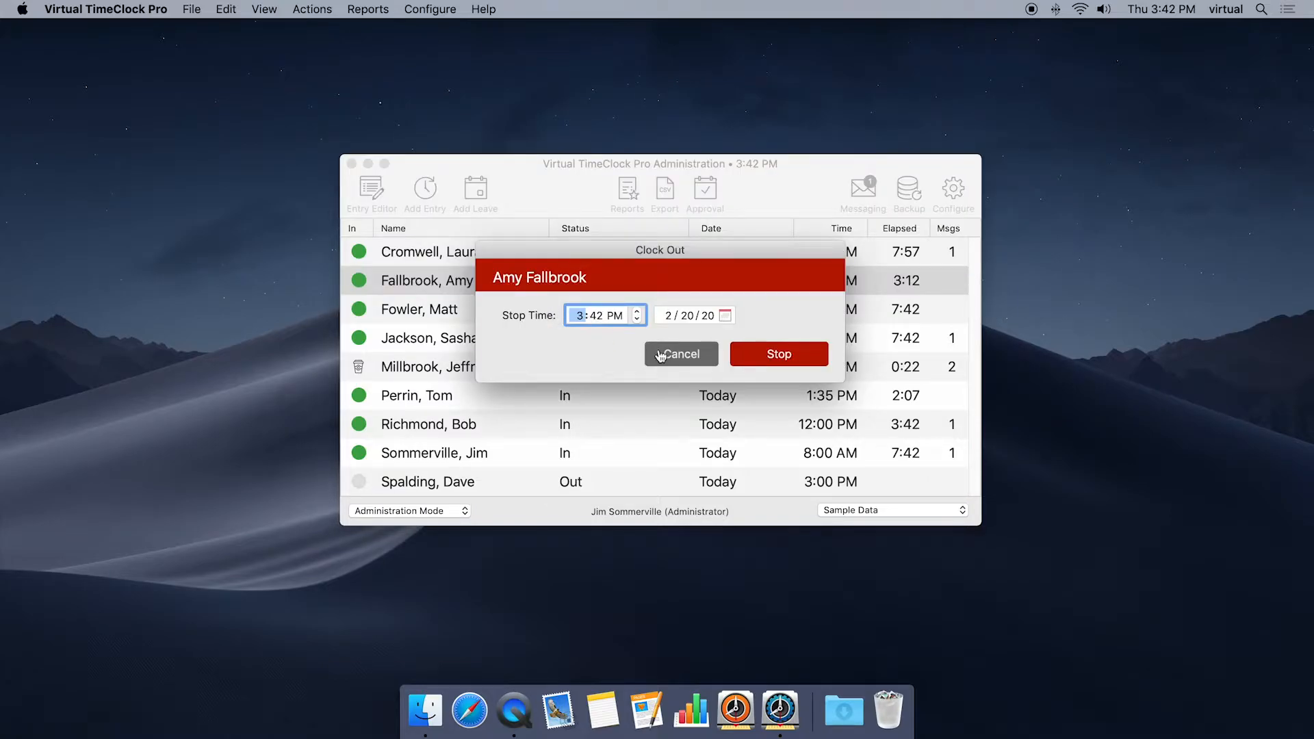
left_click(682, 354)
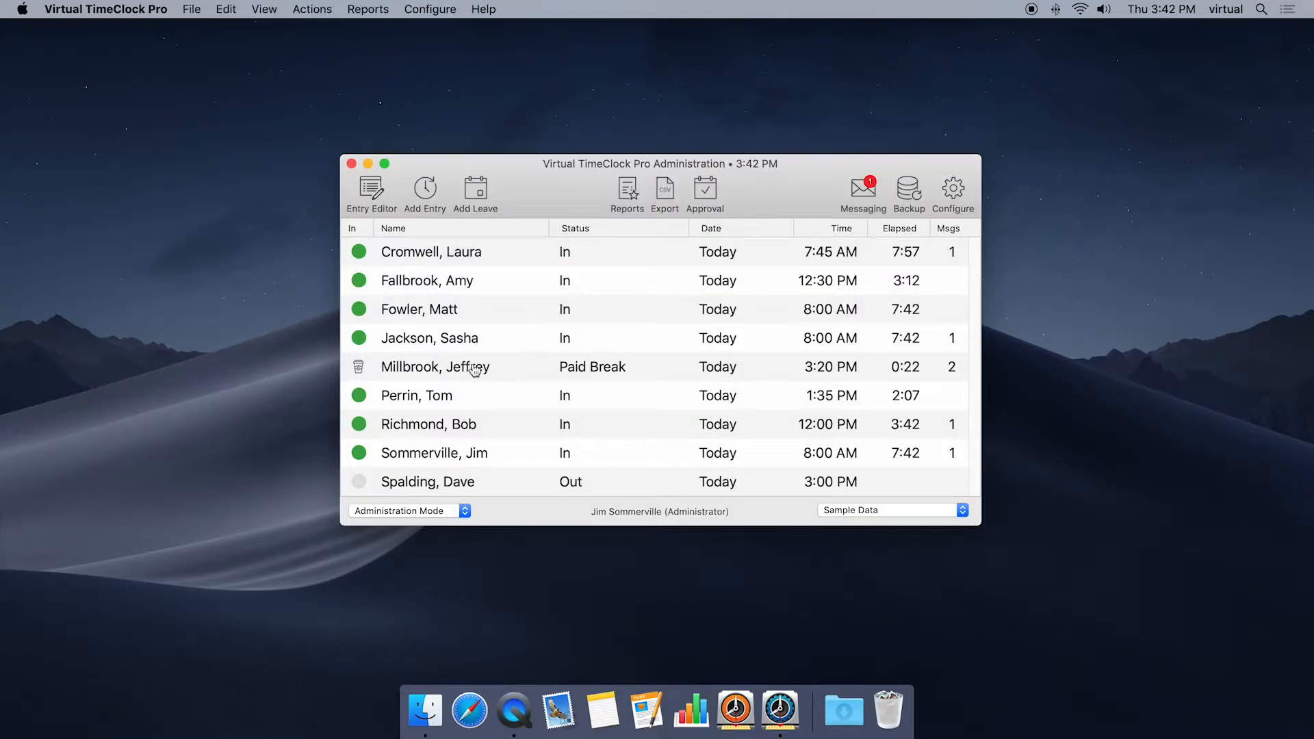
- Return the employee on paid break to work with a start time of 3:30 PM
right_click(509, 367)
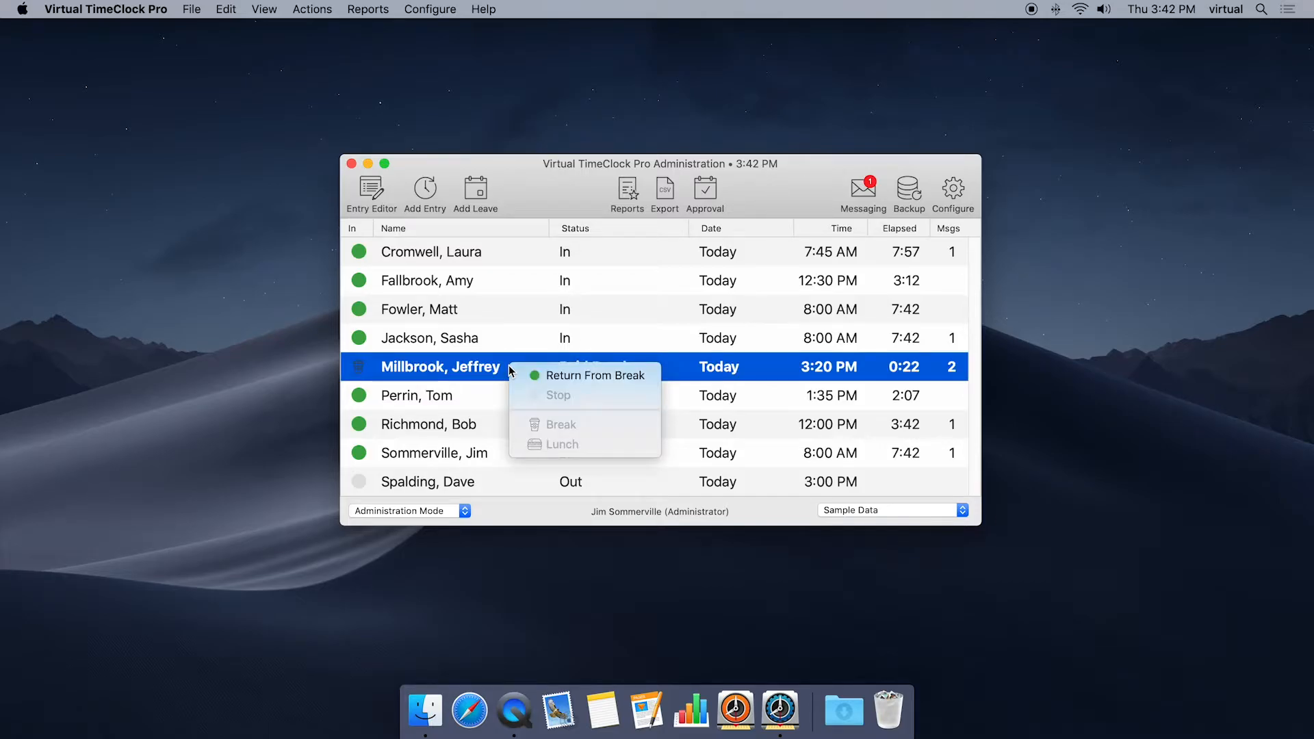
left_click(552, 376)
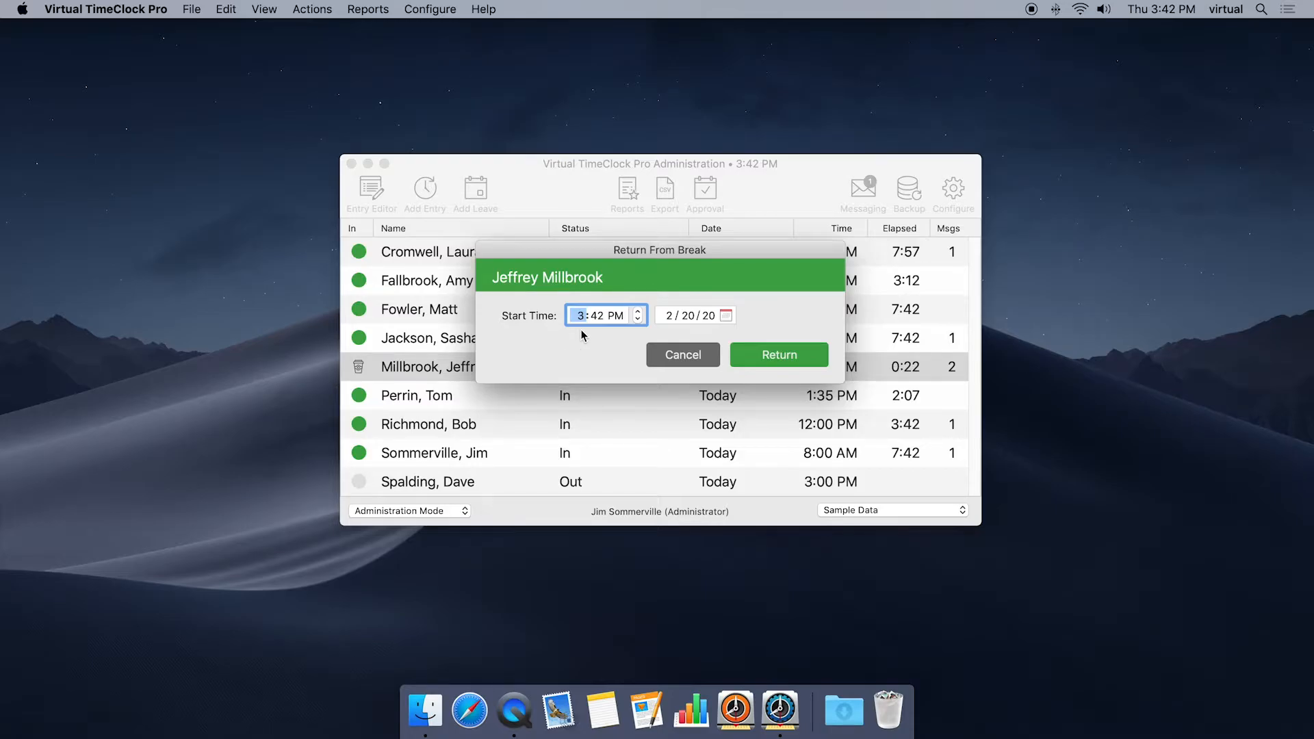
key("Tab")
left_click(774, 360)
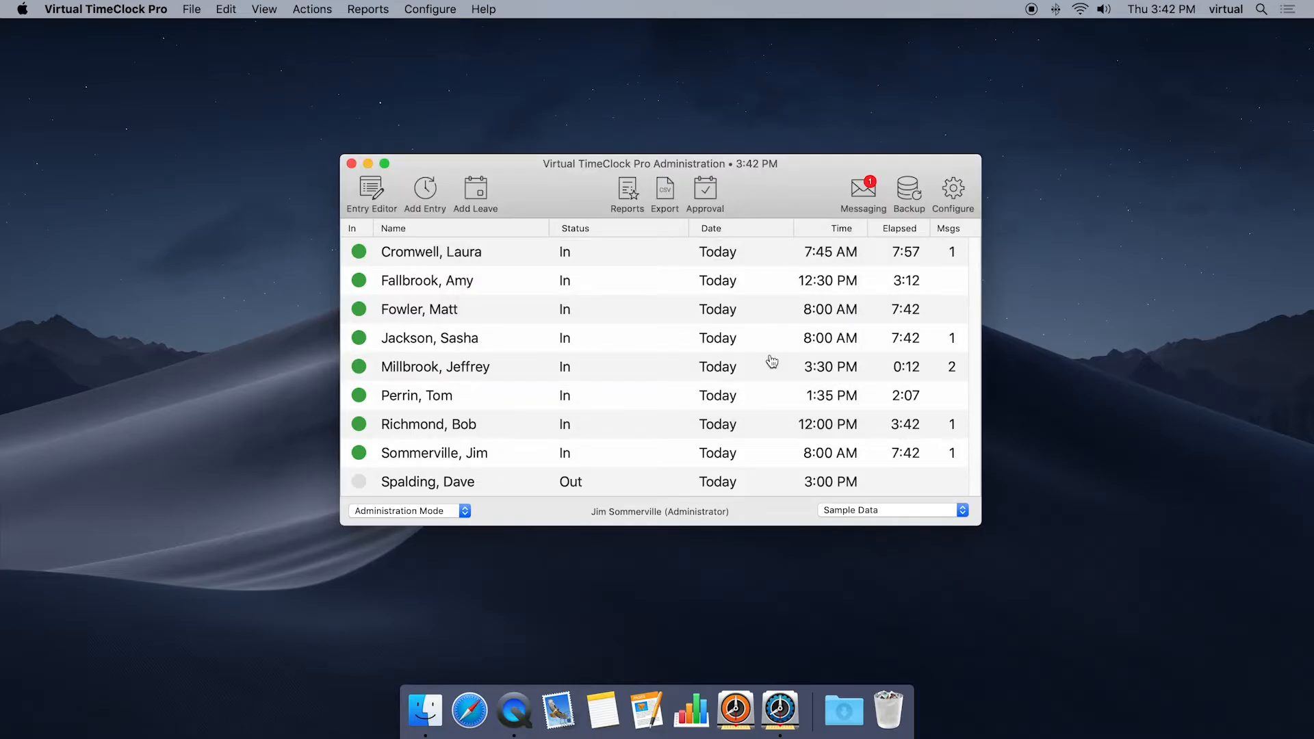
- Set up a manual entry for the sixth listed employee, starting 8:00 AM and stopping 5:30 PM on 2/19/20
mouse_move(580, 372)
left_click(430, 195)
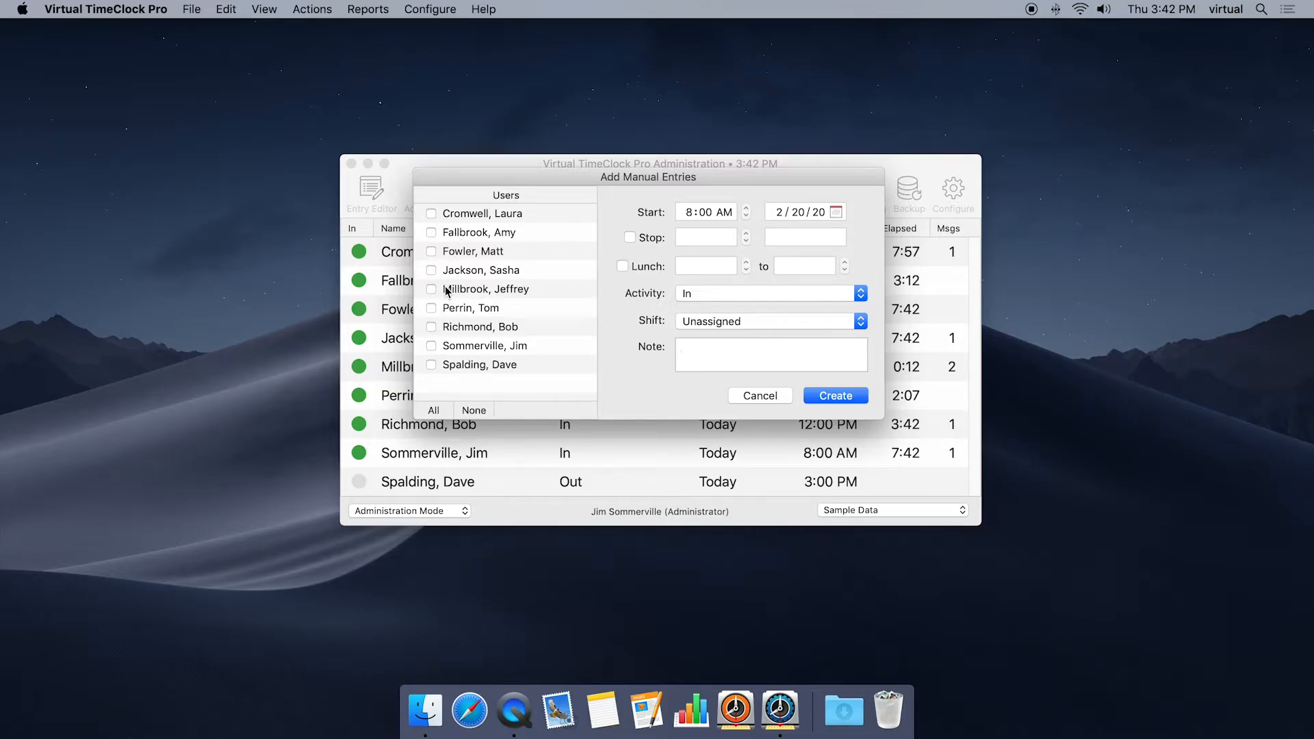
left_click(458, 309)
left_click(836, 212)
left_click(877, 372)
left_click(630, 238)
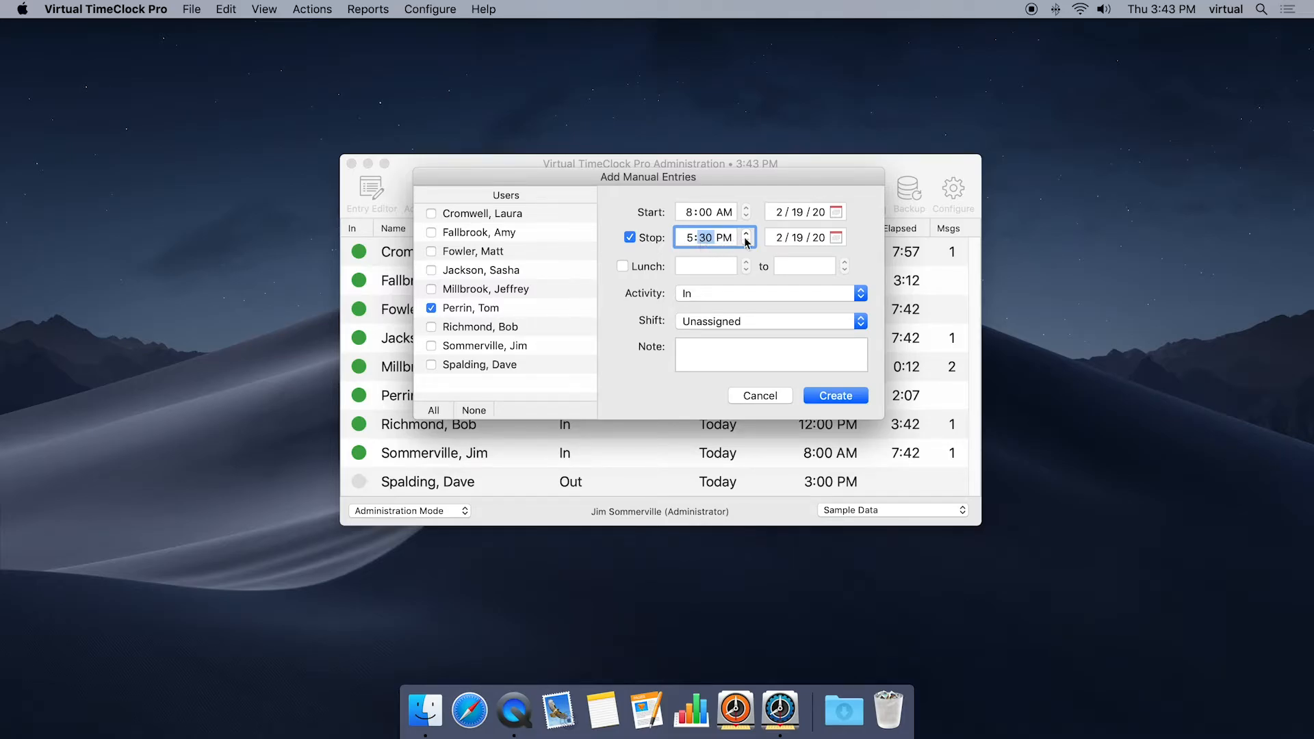
- Include a 12:00 PM to 1:00 PM lunch in the manual entry, create it, and save and close
left_click(622, 267)
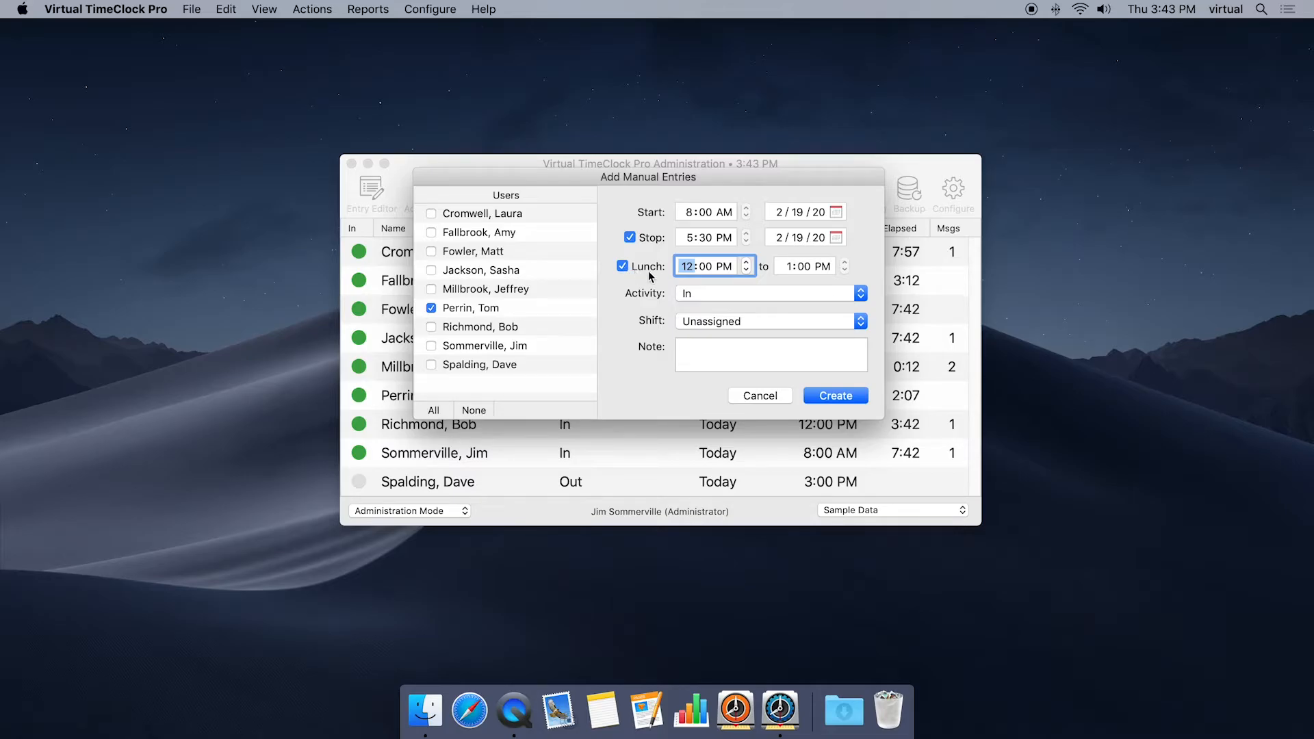
left_click(698, 348)
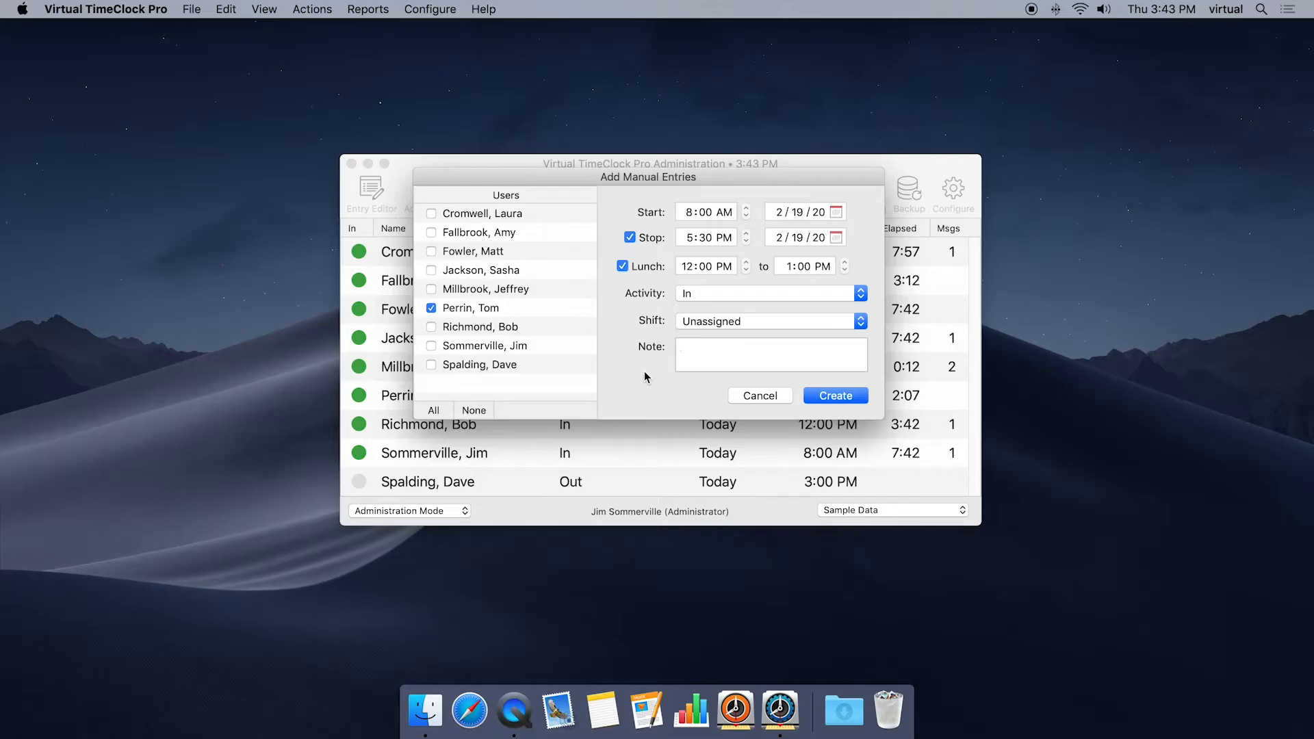
left_click(841, 397)
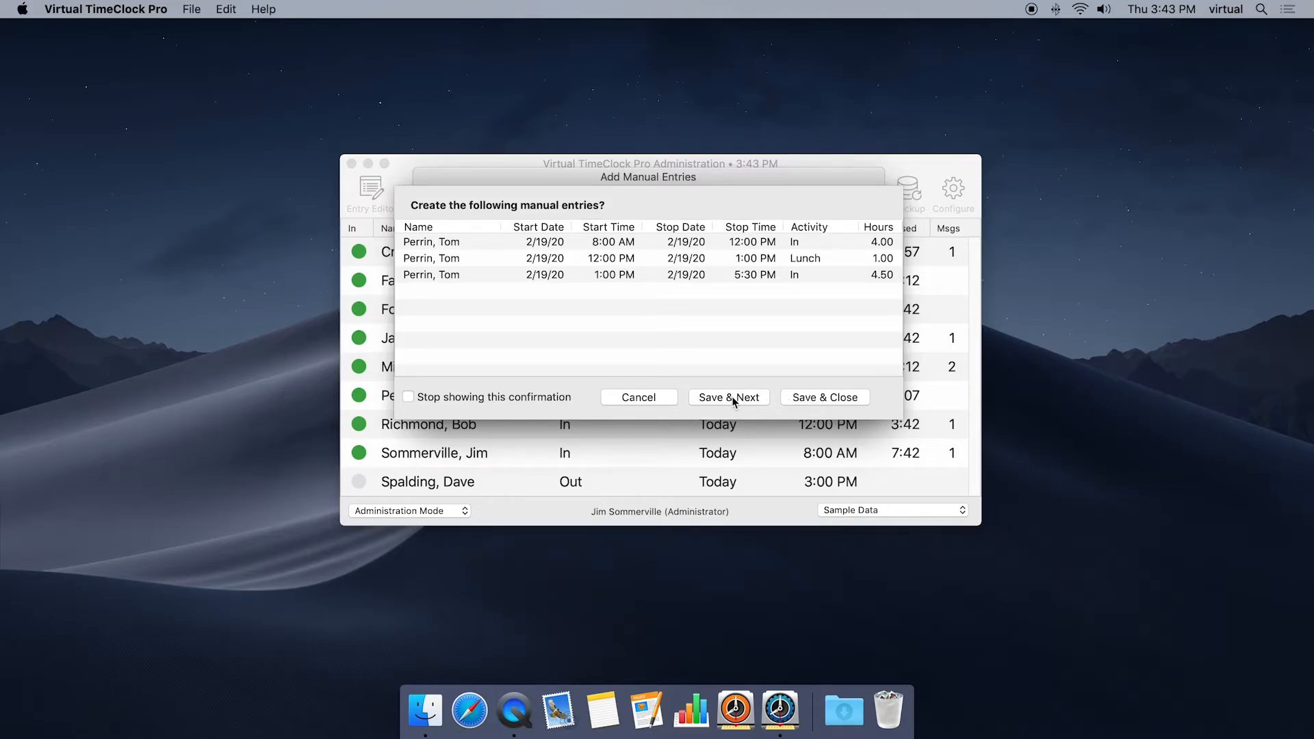
left_click(819, 397)
left_click(816, 397)
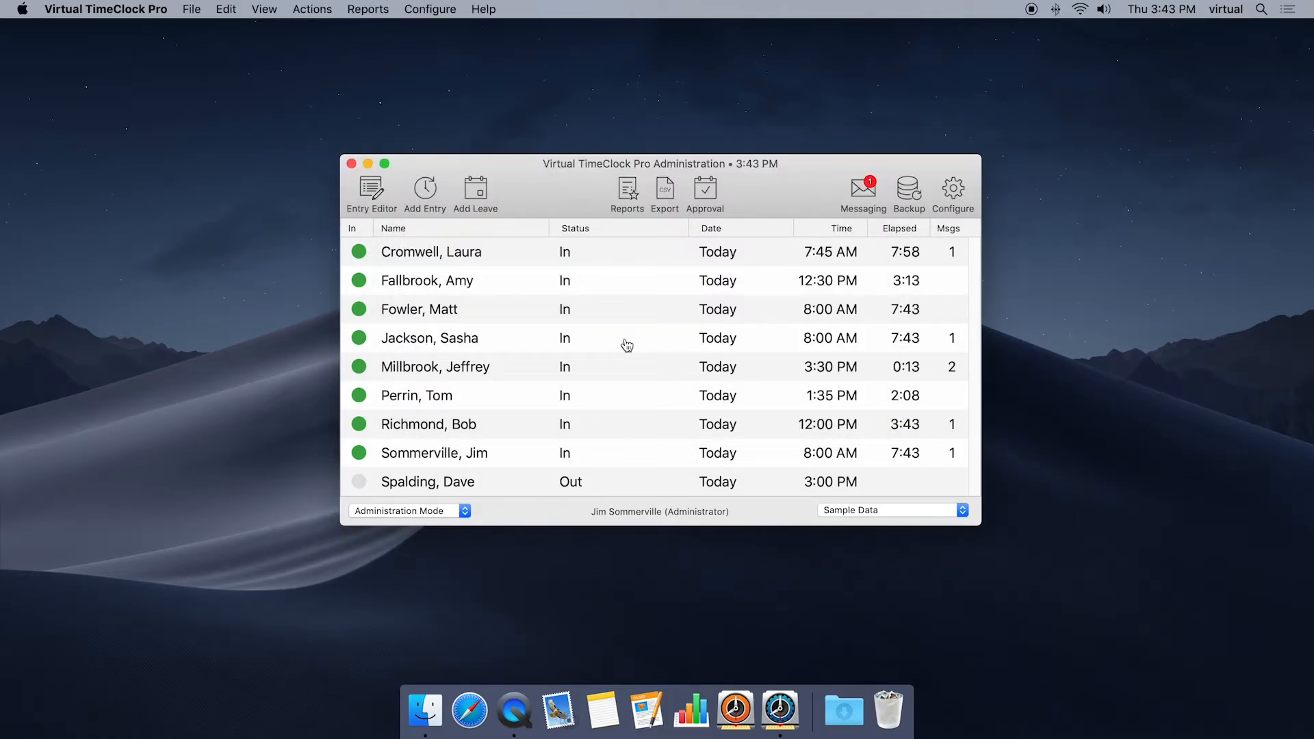
- Examine how manual entries can be added from the Entry Editor, and close it without creating any
mouse_move(627, 344)
left_click(374, 191)
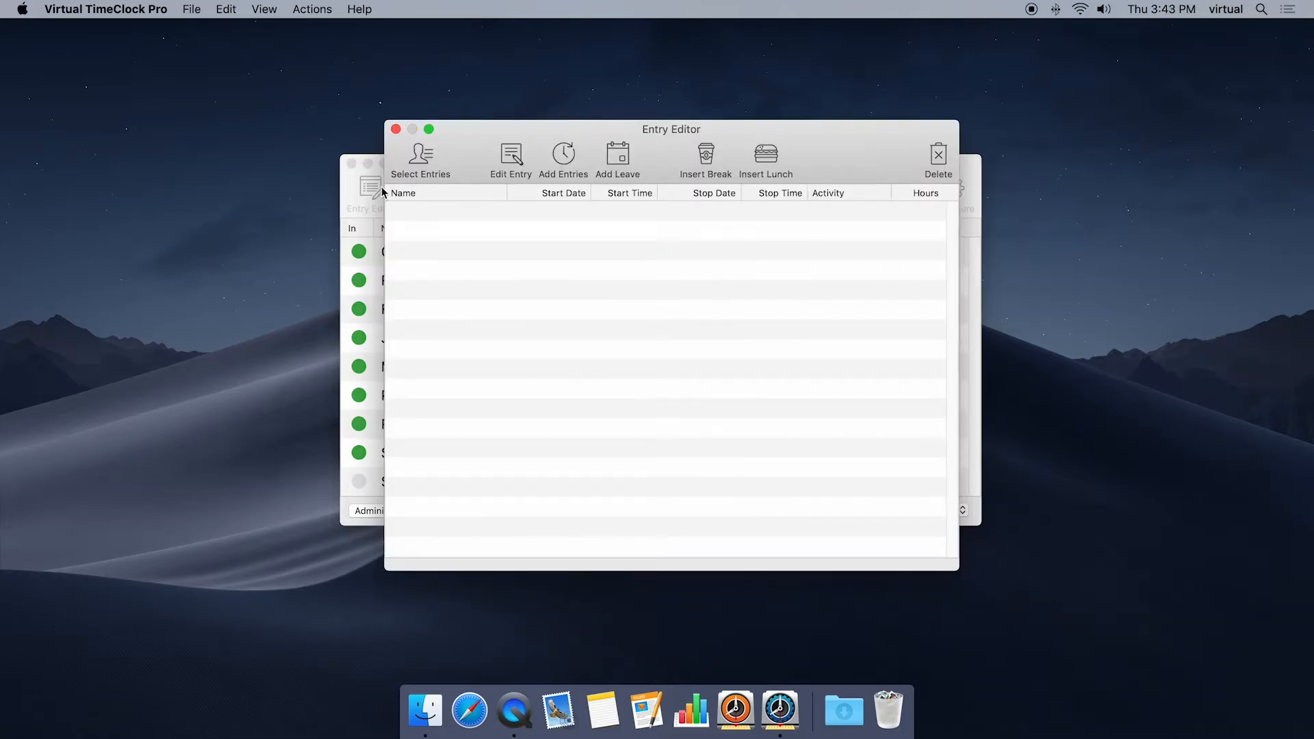
left_click(561, 157)
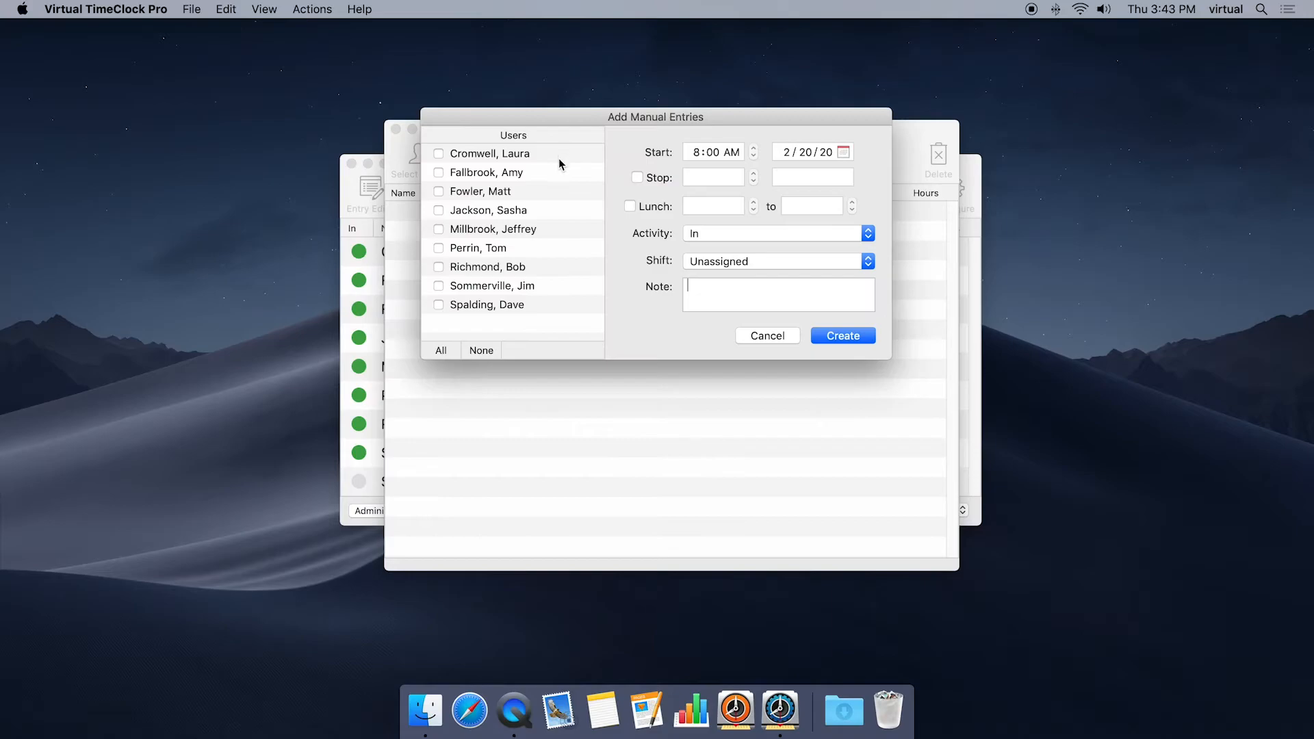
left_click(771, 337)
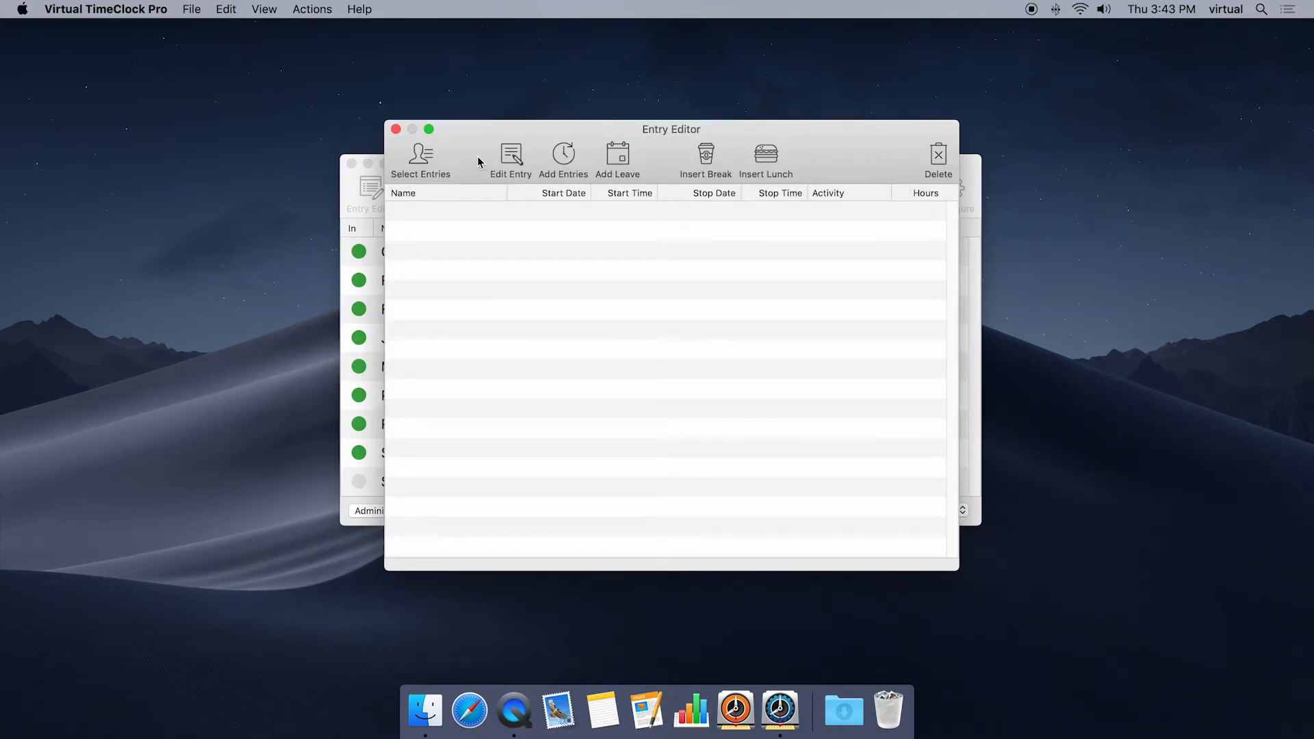
left_click(395, 129)
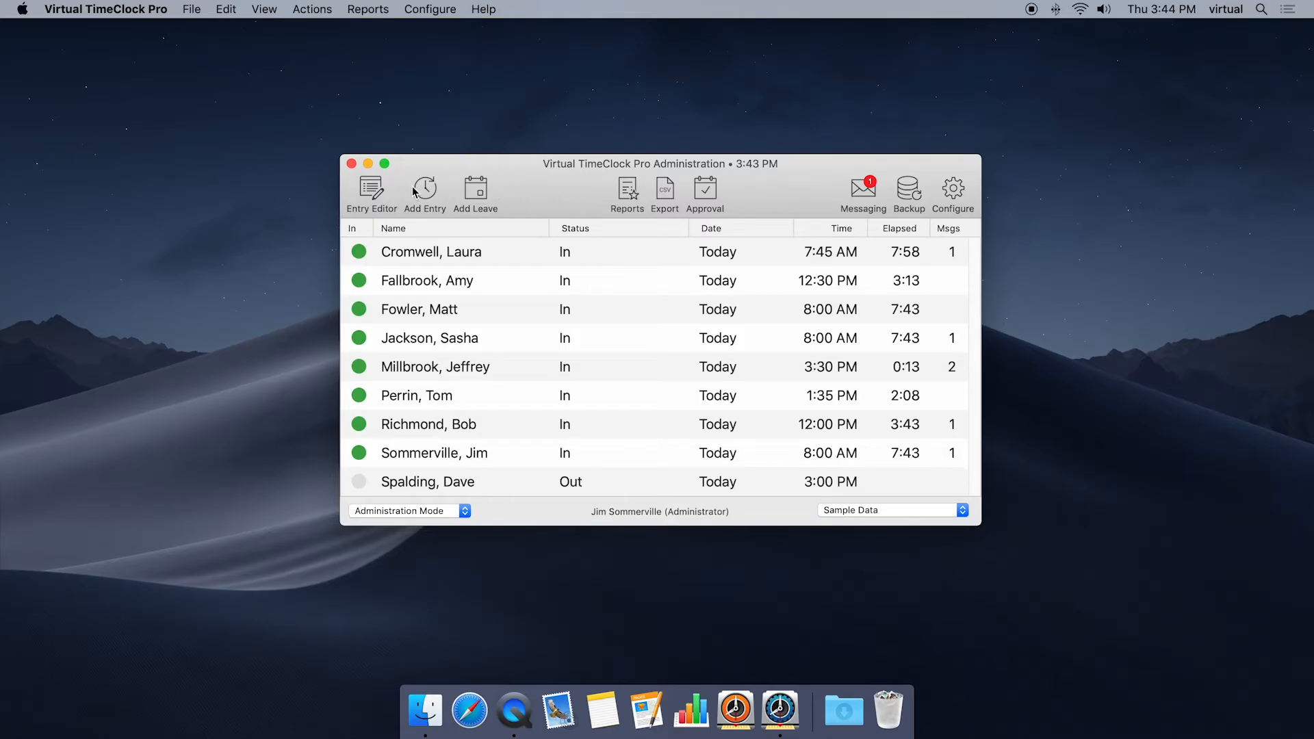
- Allow users of the Sample Data display group to create manual entries and apply the change
left_click(955, 190)
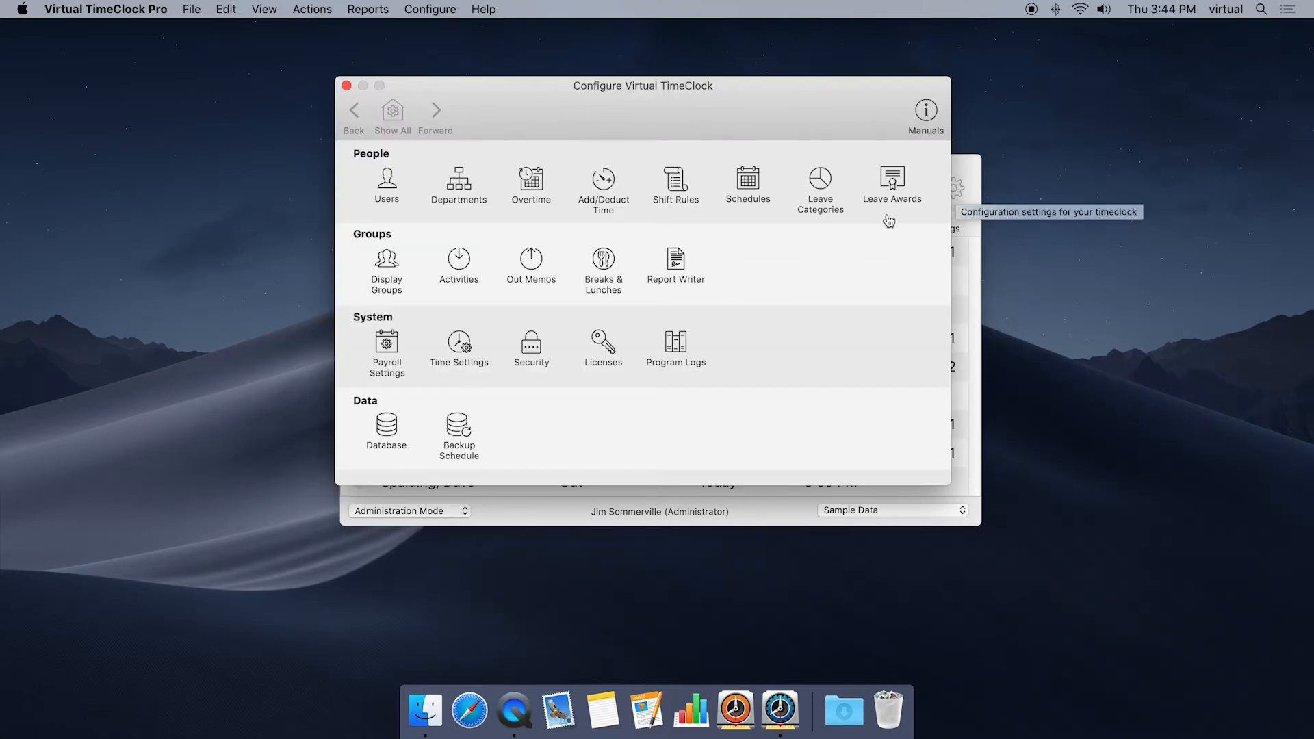
left_click(389, 266)
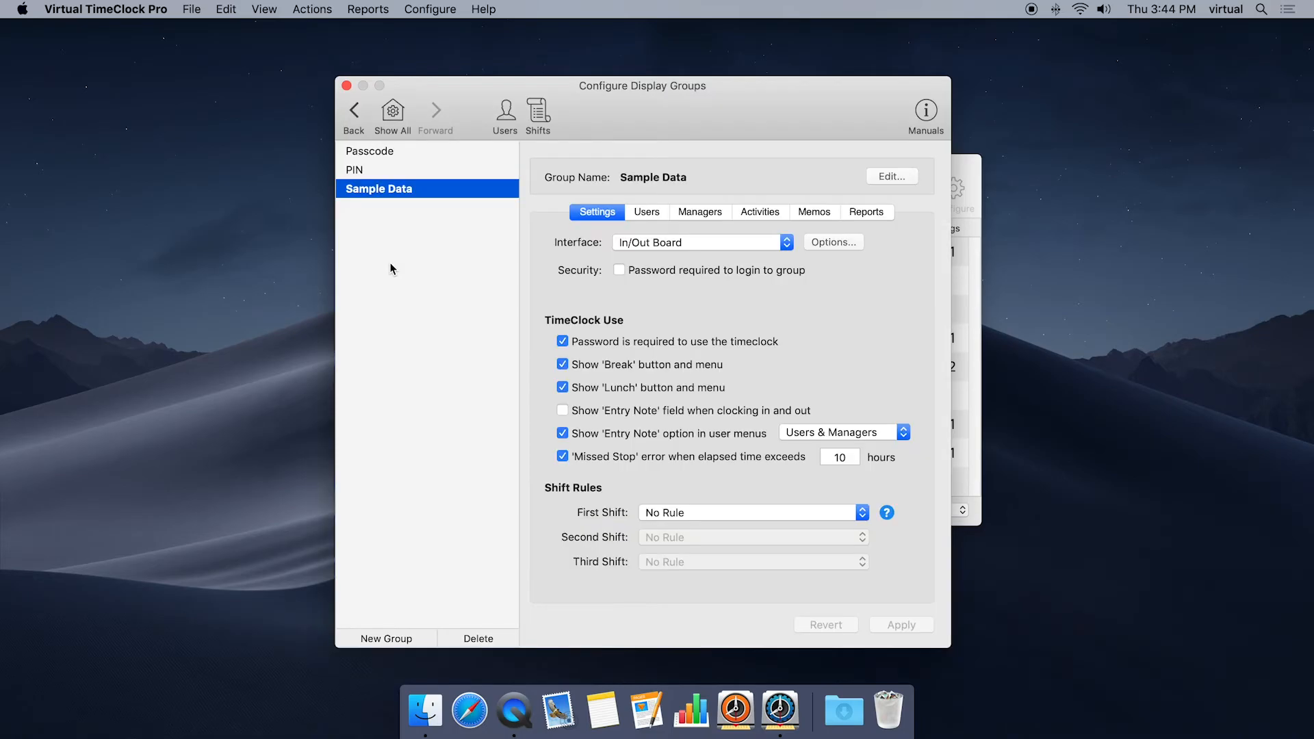
left_click(656, 212)
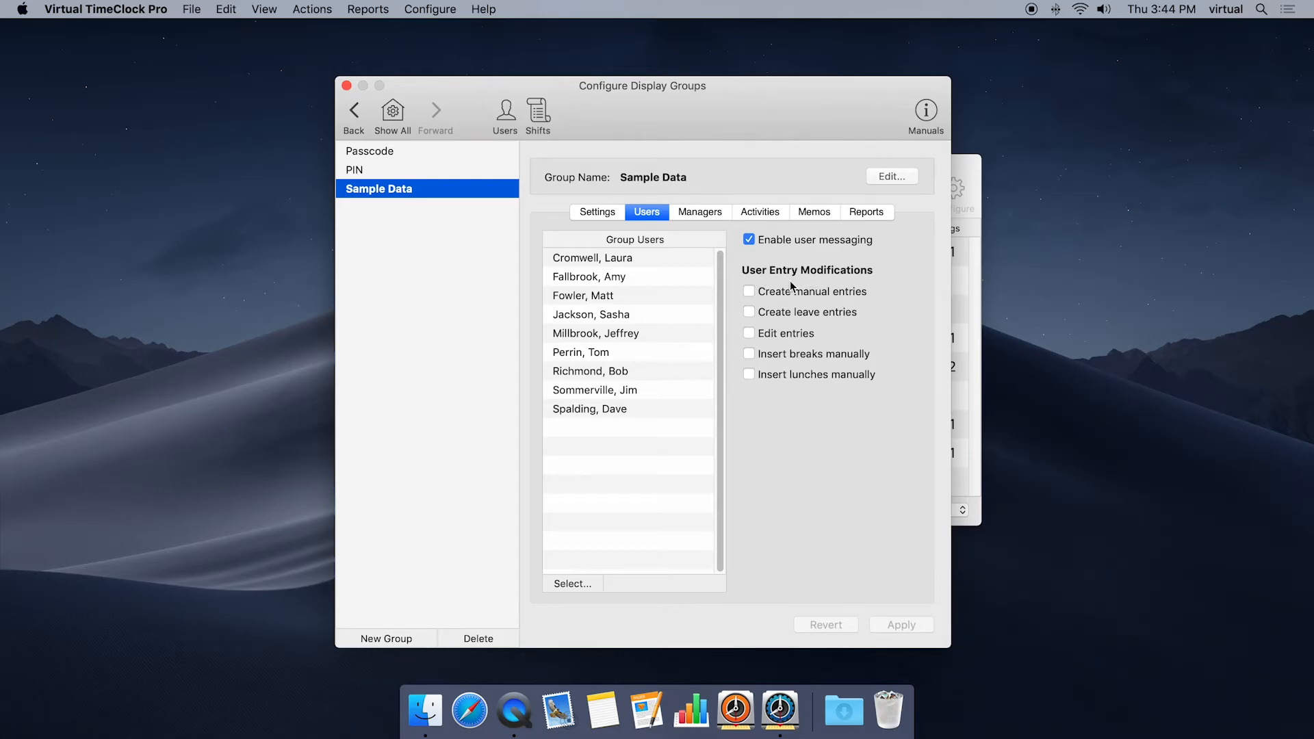
left_click(750, 292)
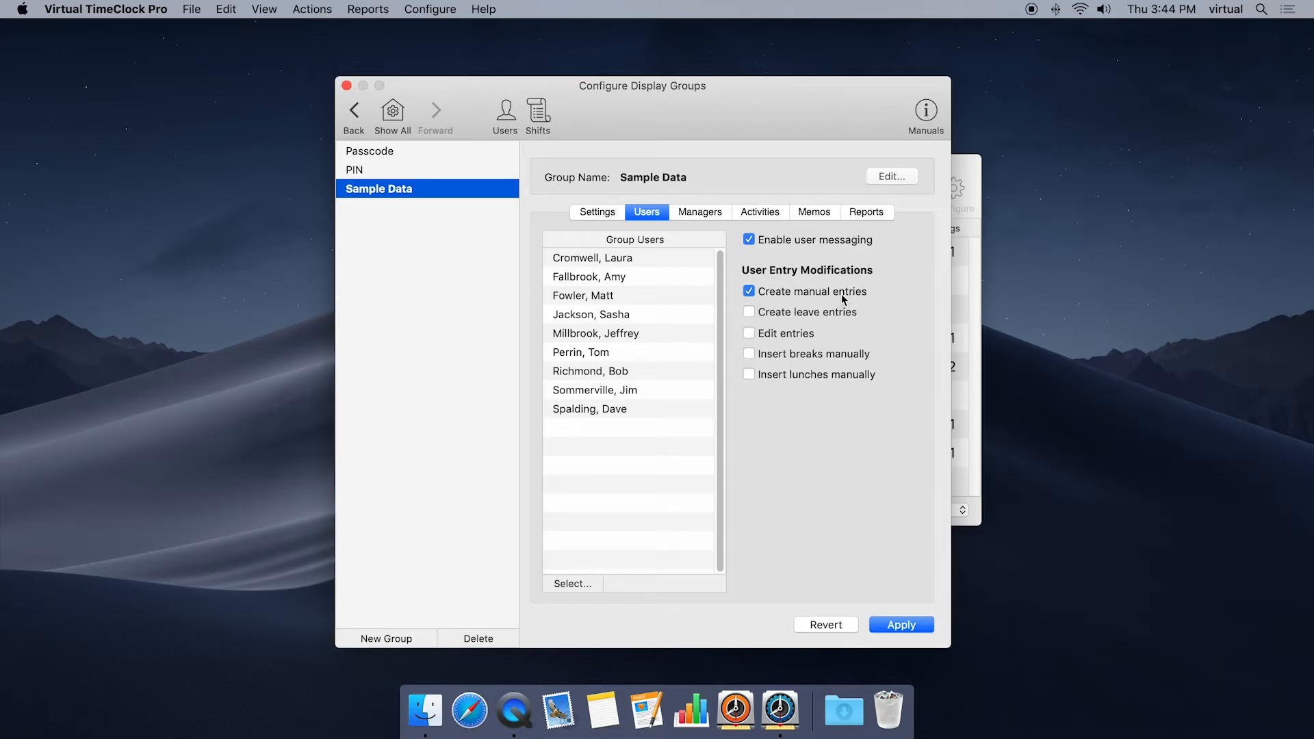
left_click(901, 623)
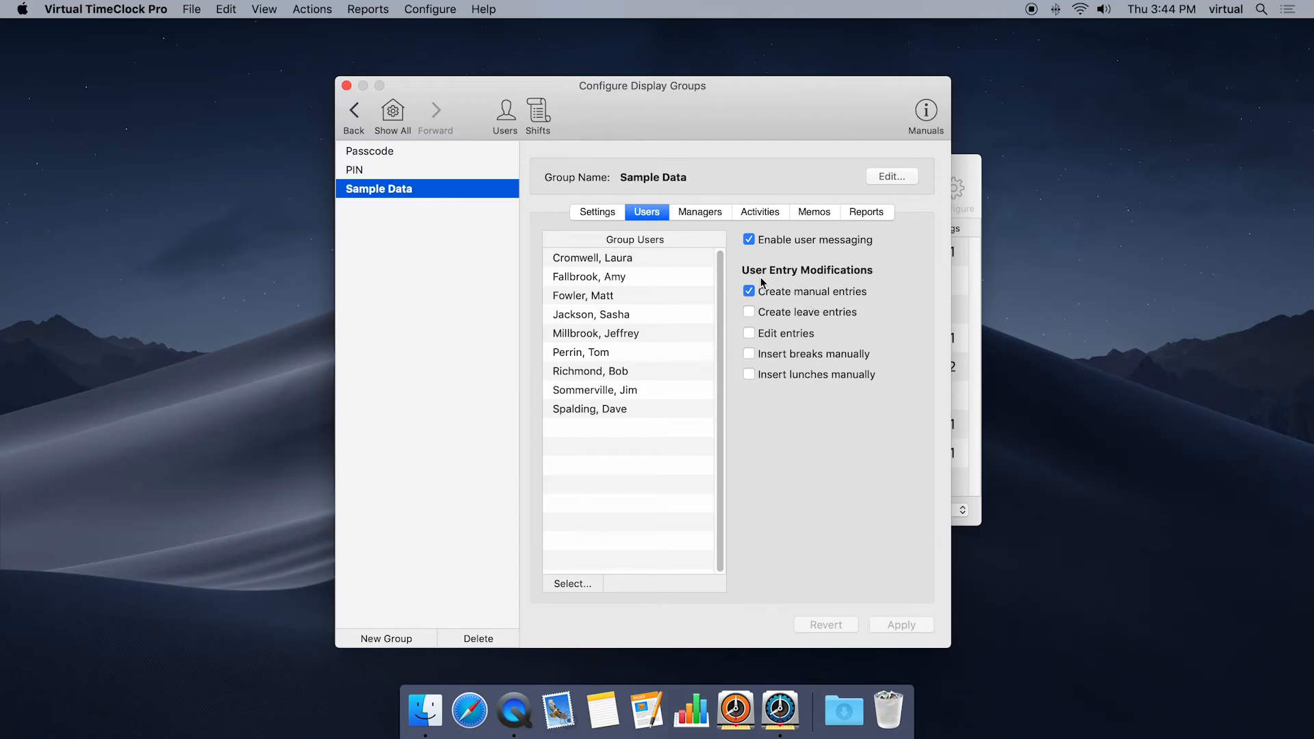
left_click(347, 86)
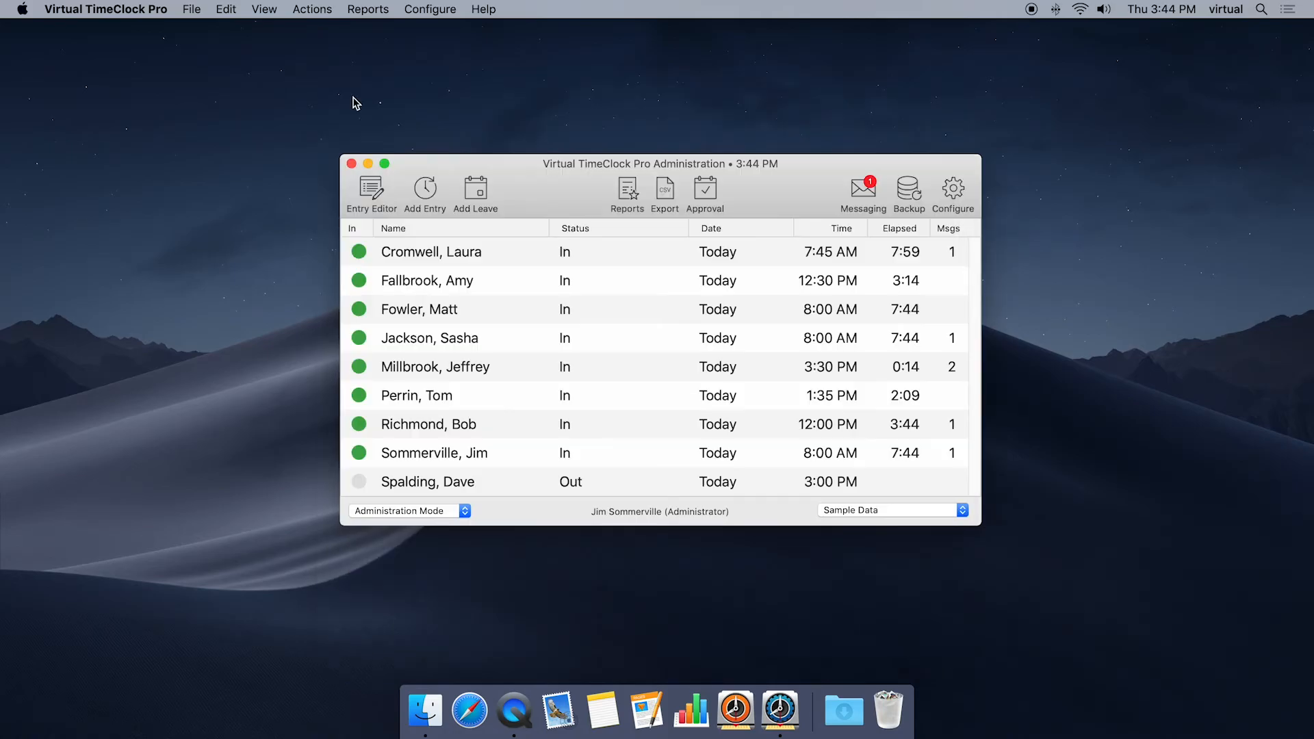
- Turn off the administration features for the Sample Data display group
left_click(193, 9)
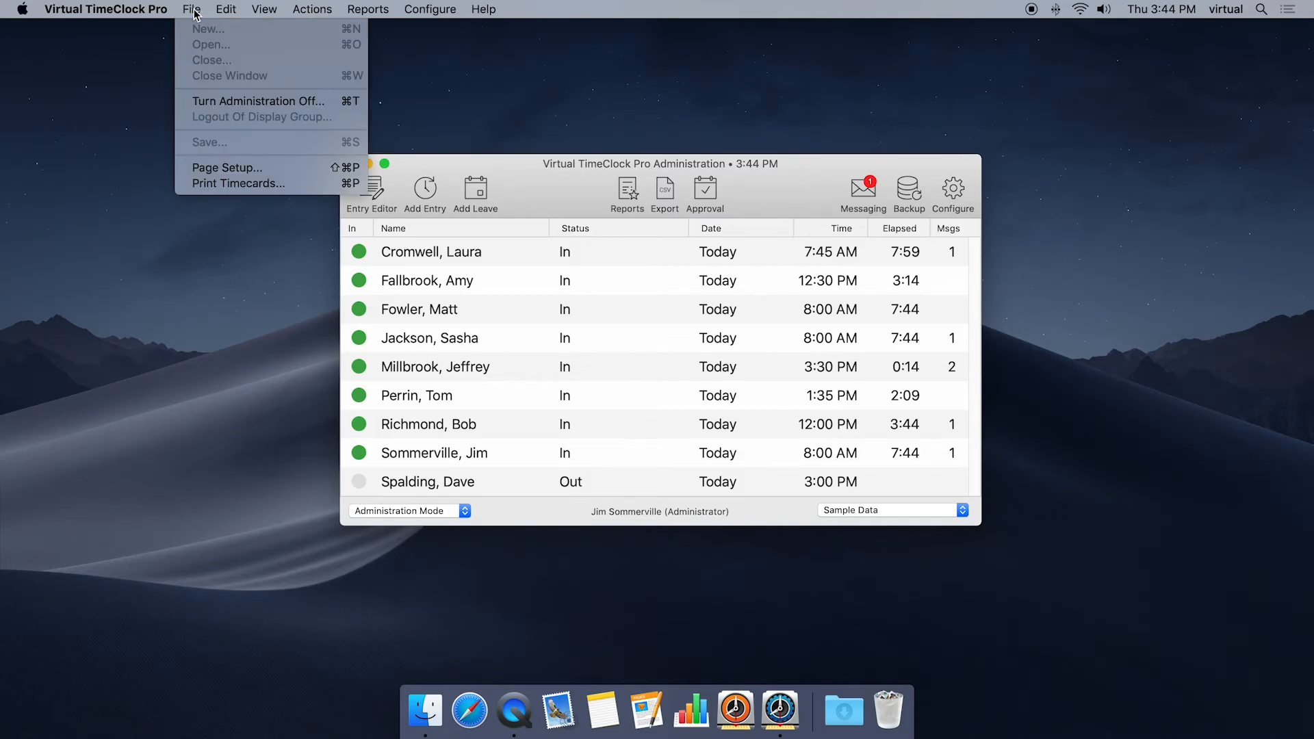
left_click(222, 103)
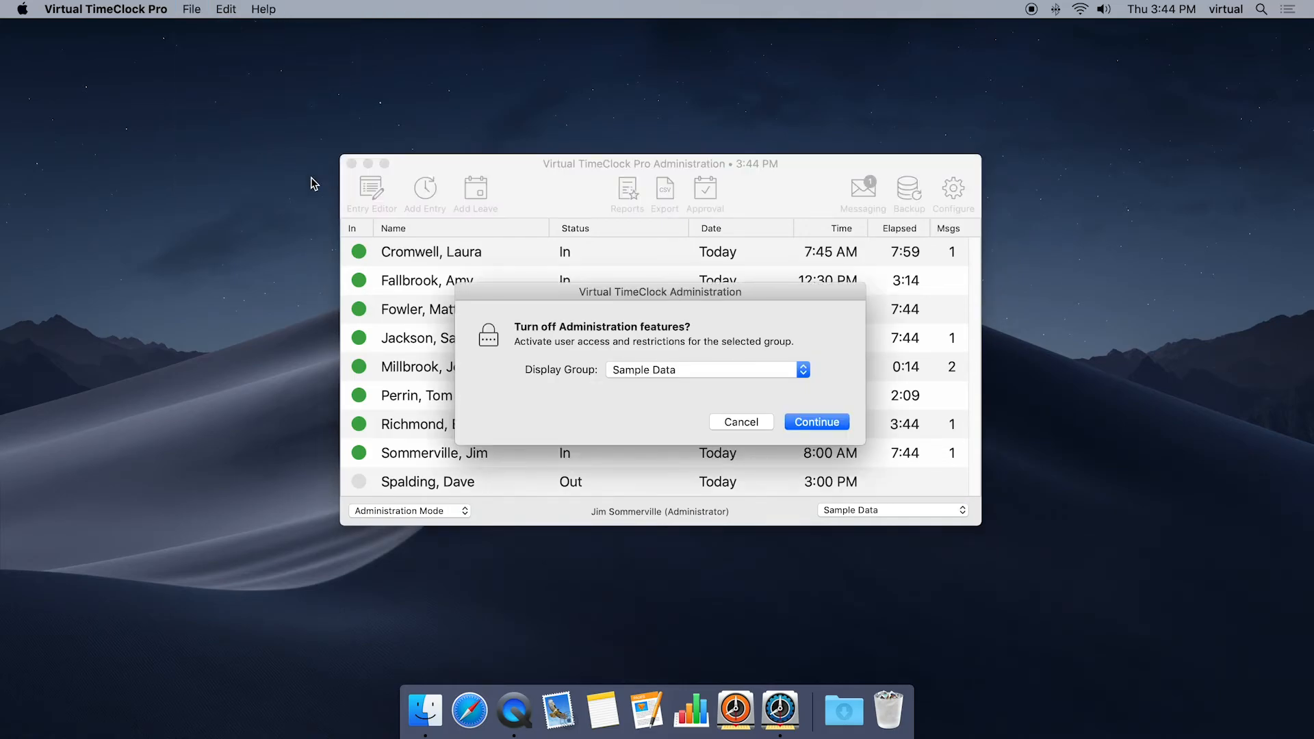
left_click(813, 426)
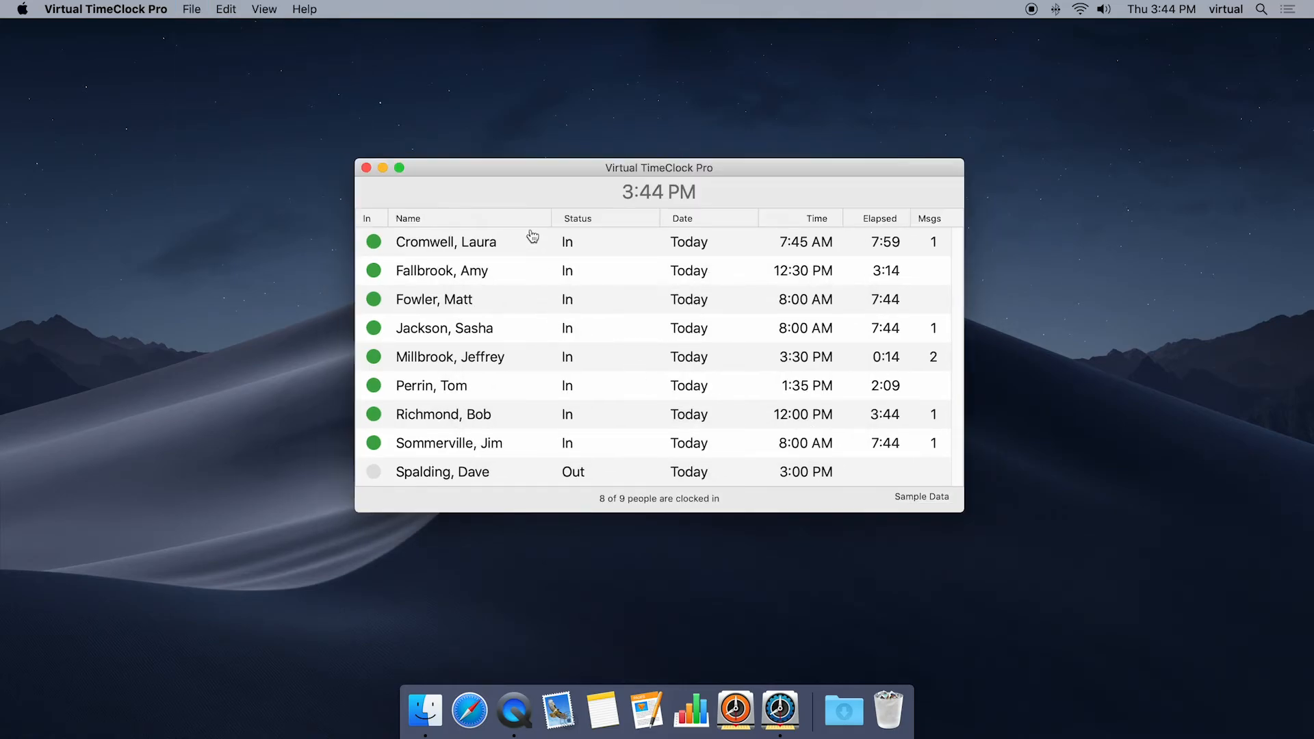
- Open Add or Modify Entries for the third employee in the list, entering that employee's password
right_click(499, 304)
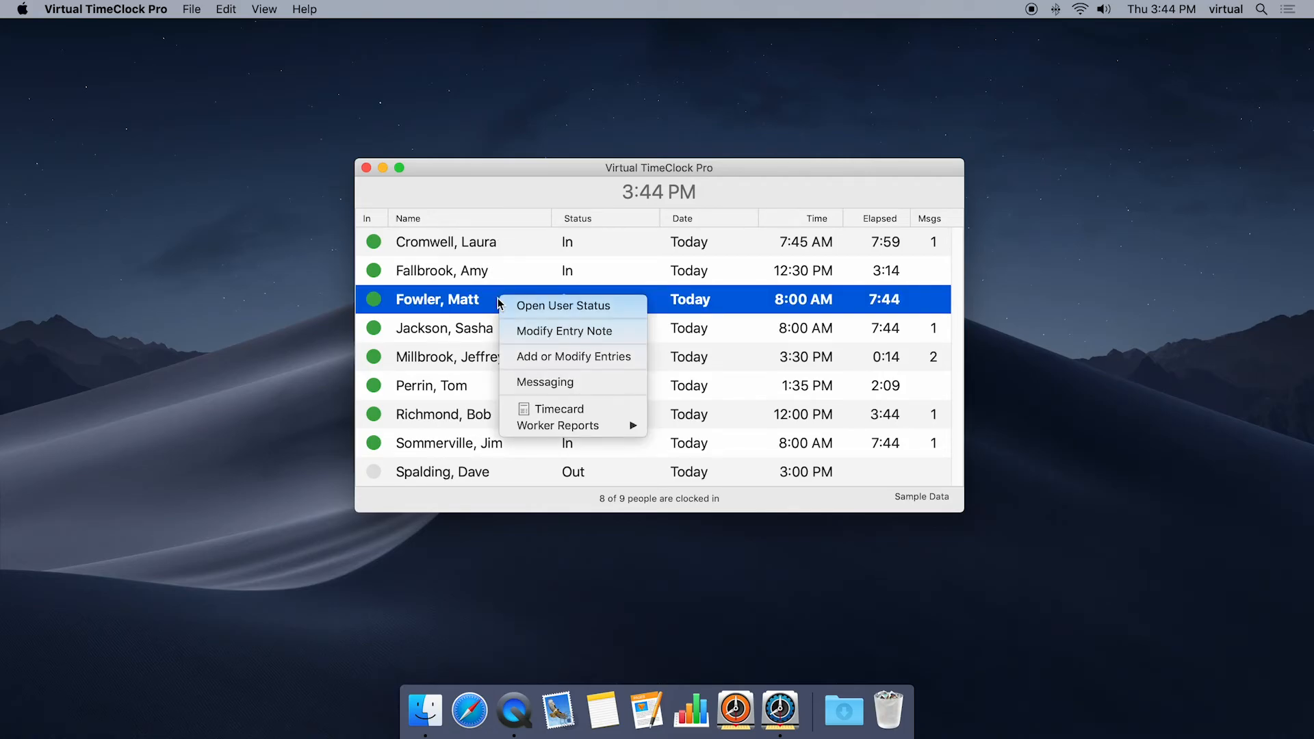
left_click(586, 360)
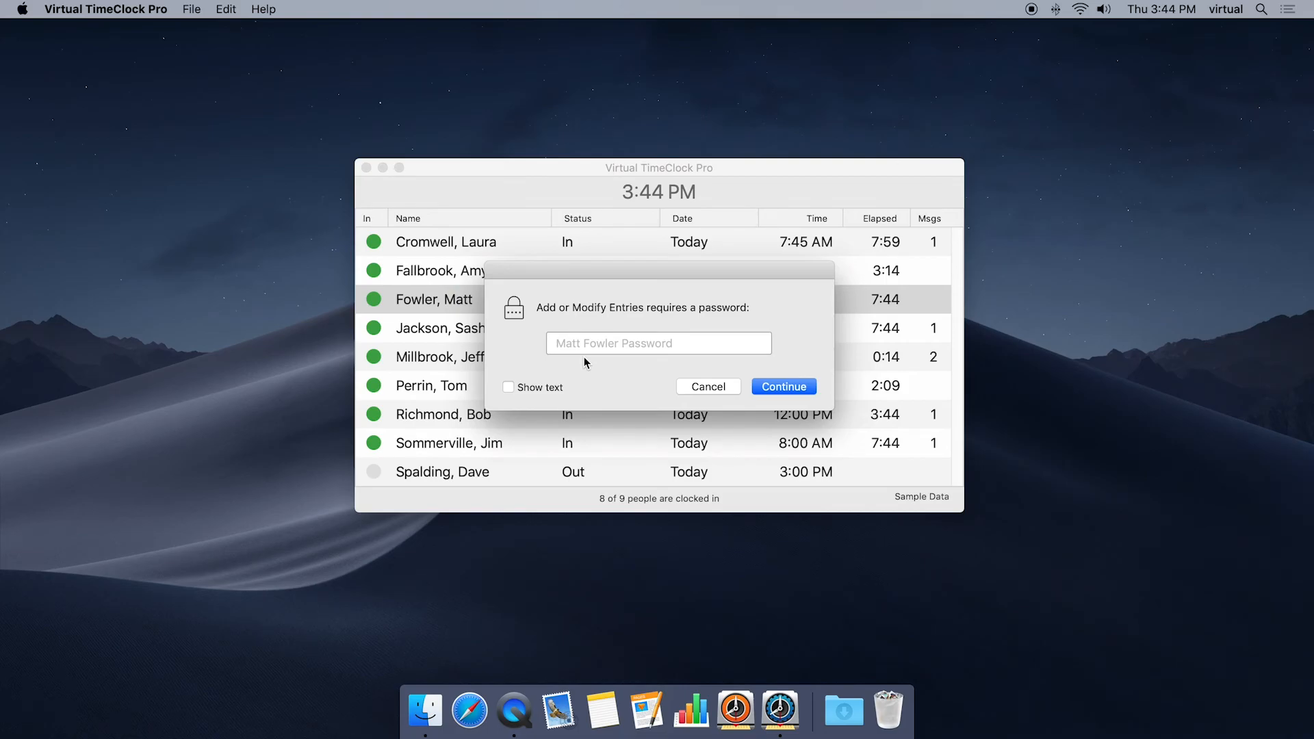
type("••••")
key("Return")
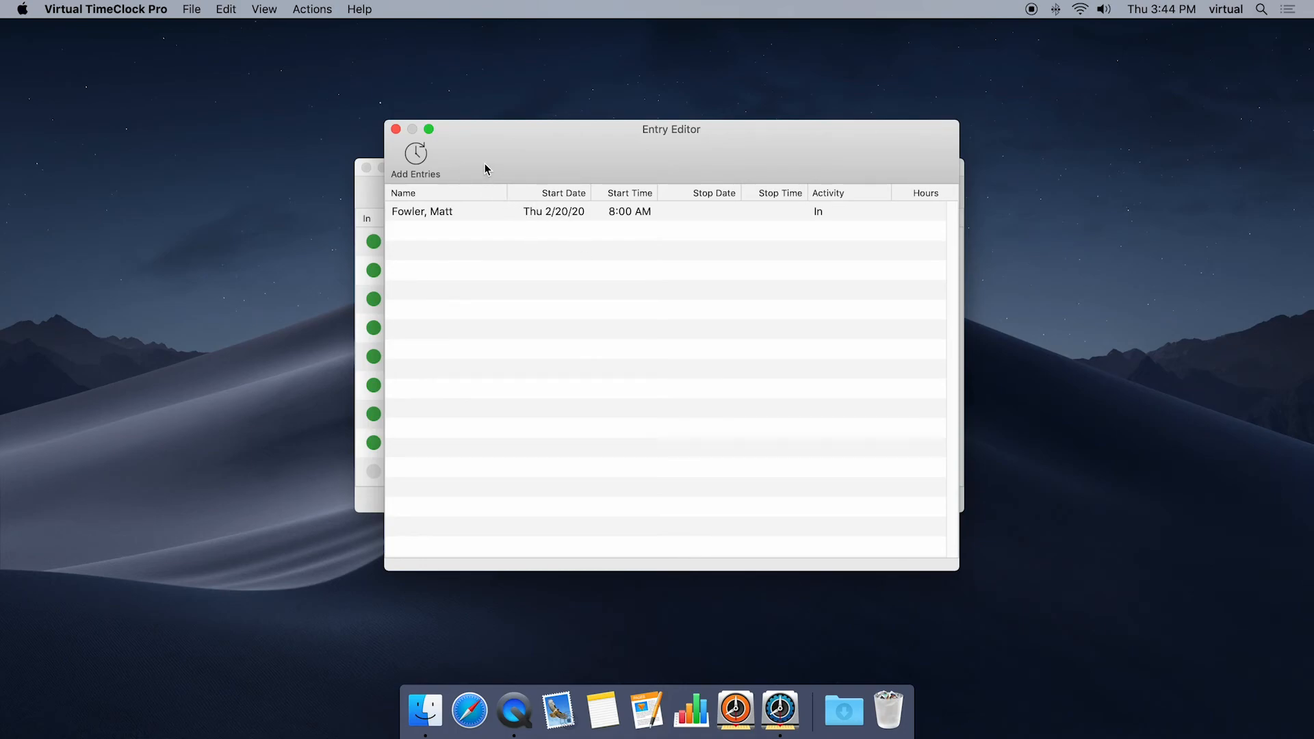
- Try a manual entry from 8:00 AM to 5:00 PM with a 12:00 PM to 1:00 PM lunch, cancel it and close the Entry Editor
left_click(413, 159)
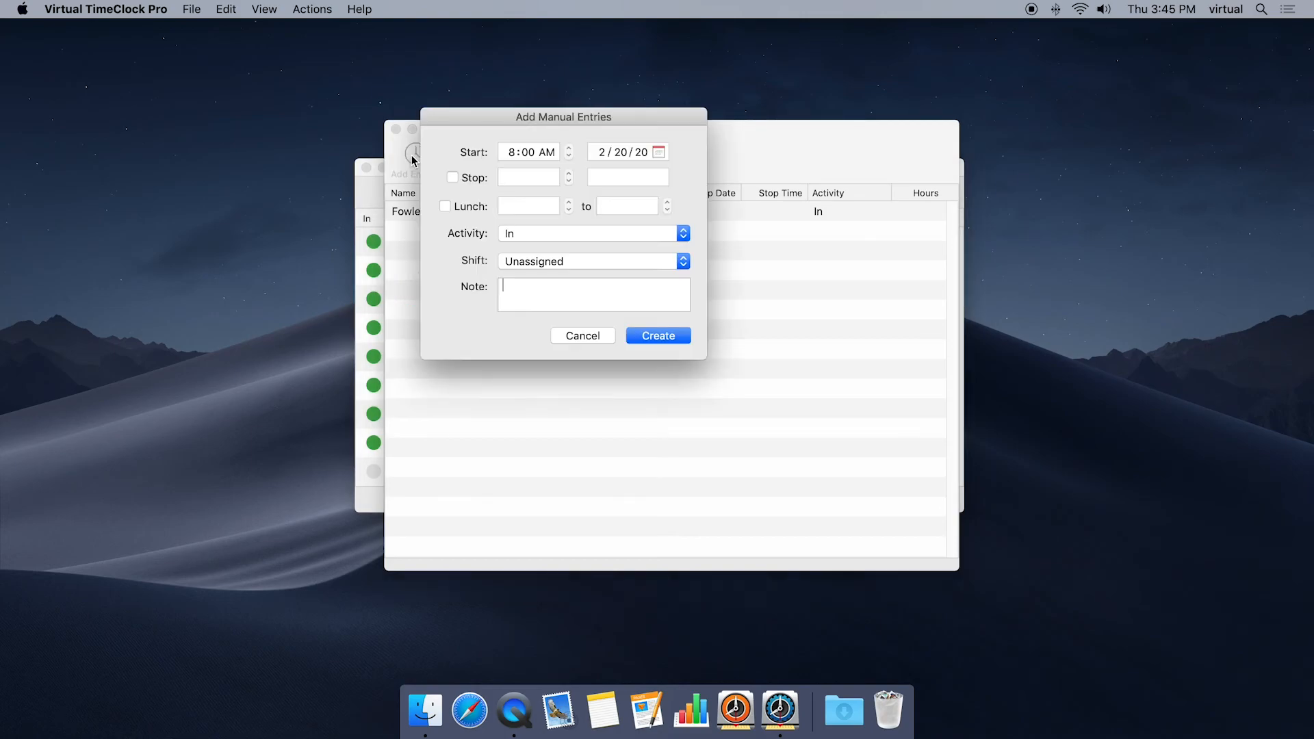
left_click(452, 178)
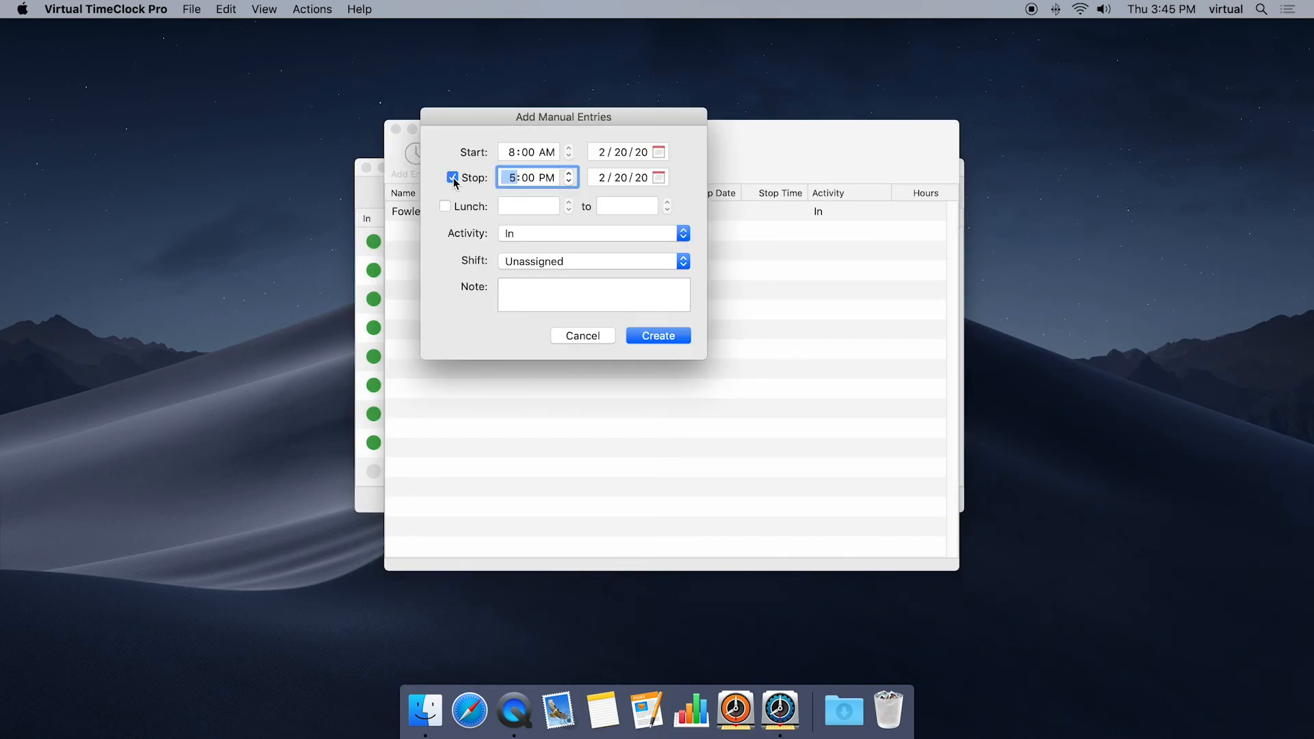
left_click(446, 206)
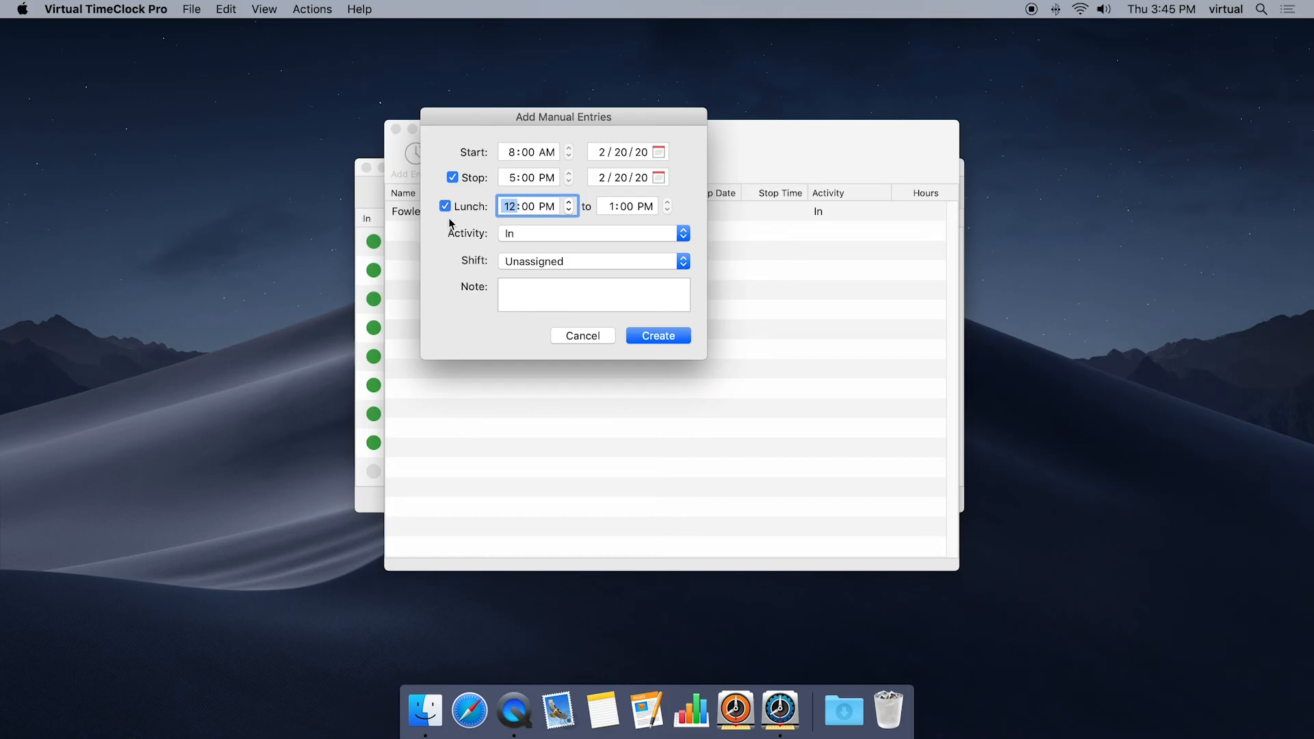
left_click(596, 339)
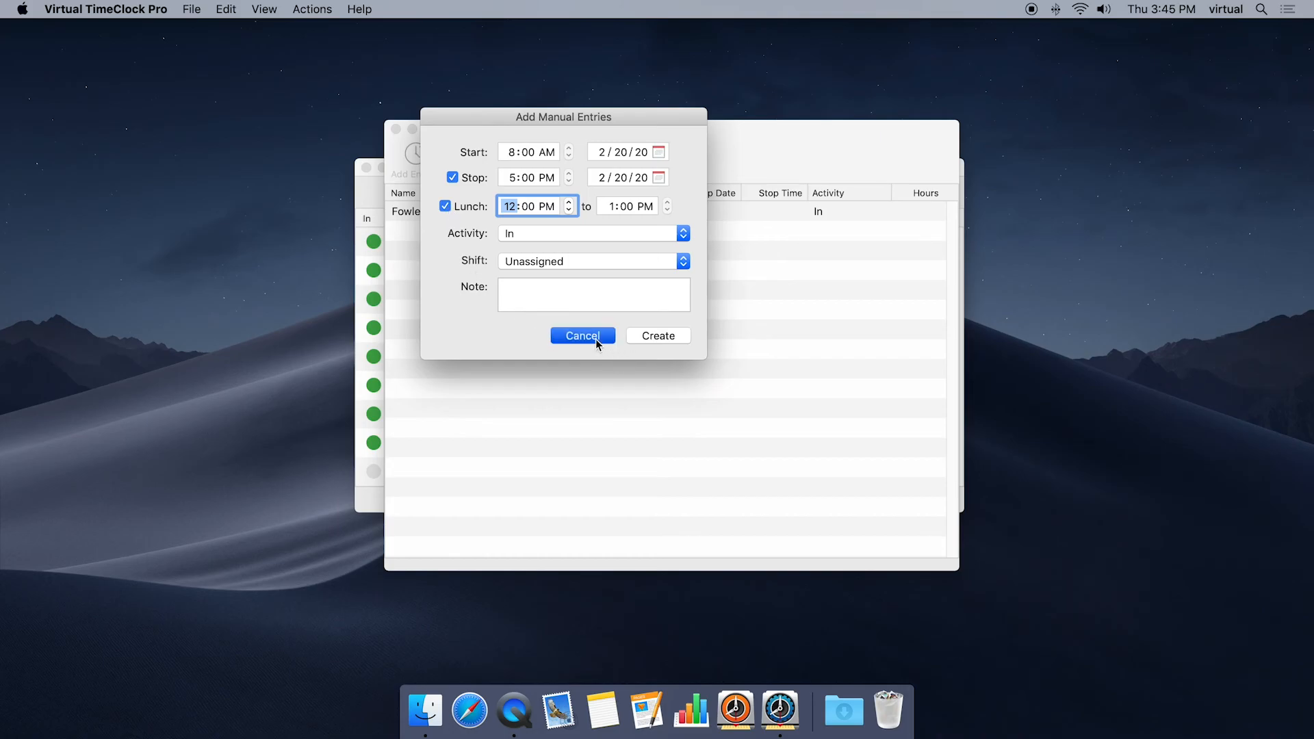
left_click(396, 129)
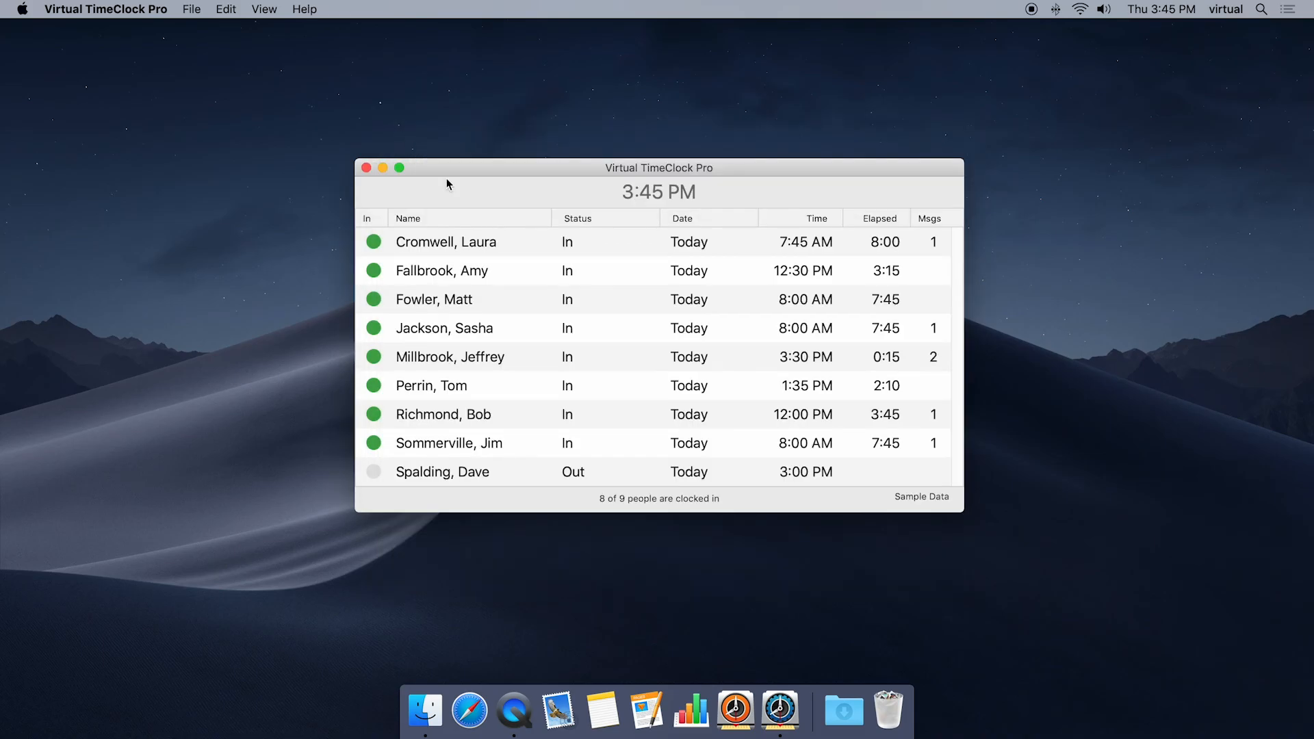